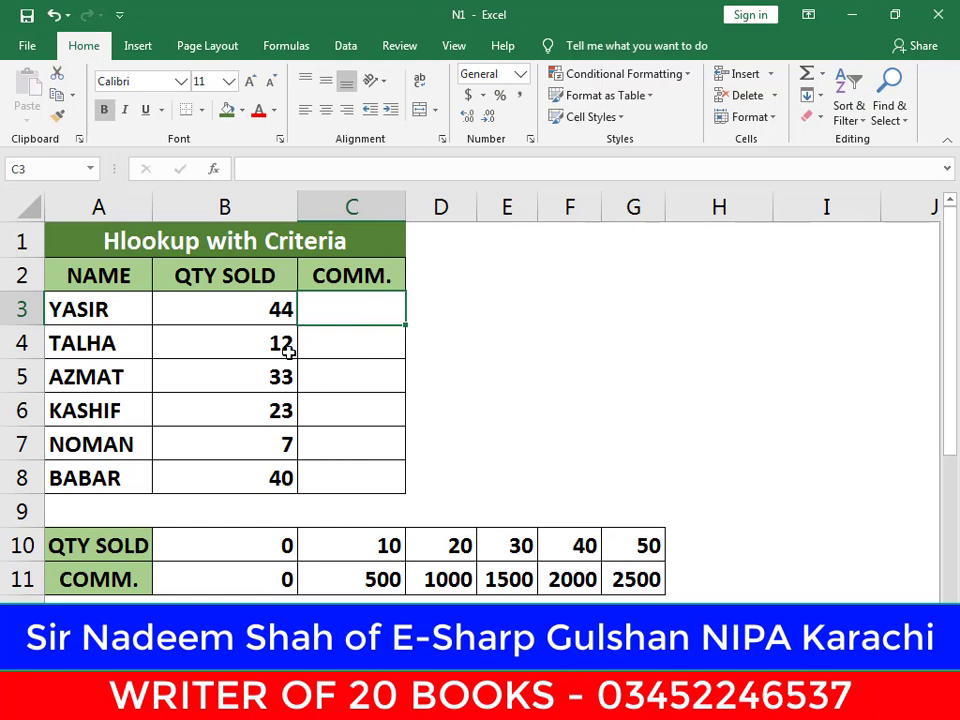
Step: Examine the quantities sold in B3:B8, the empty commission column, and the commission lookup table in A10:G11
{"action": "left_click_drag", "start_coordinate": [268, 311], "coordinate": [281, 478]}
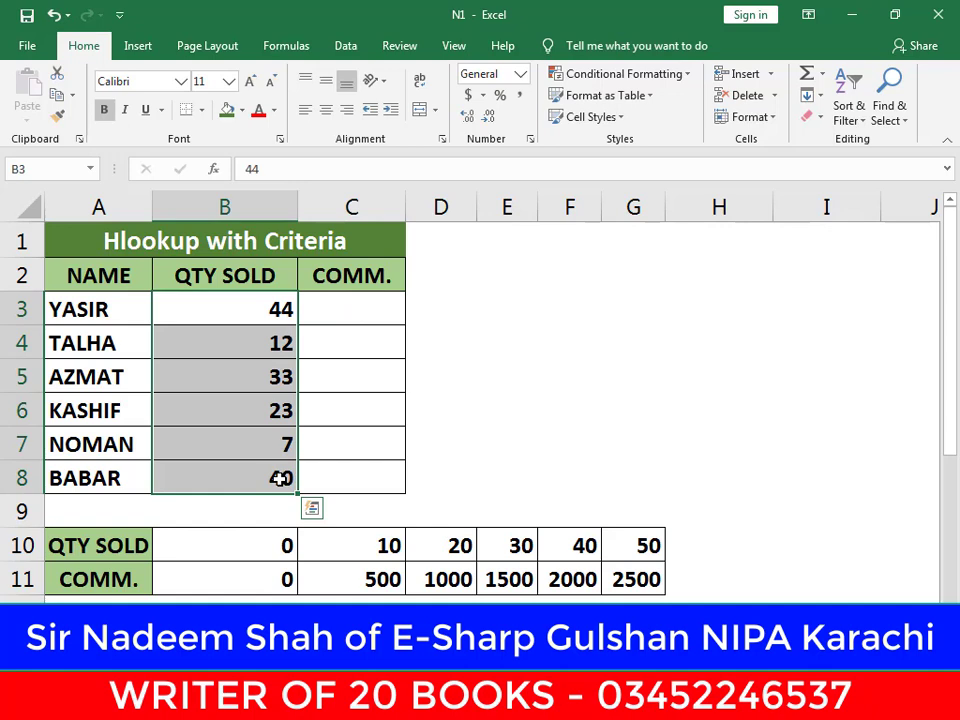
{"action": "left_click", "coordinate": [281, 430]}
{"action": "left_click", "coordinate": [281, 310]}
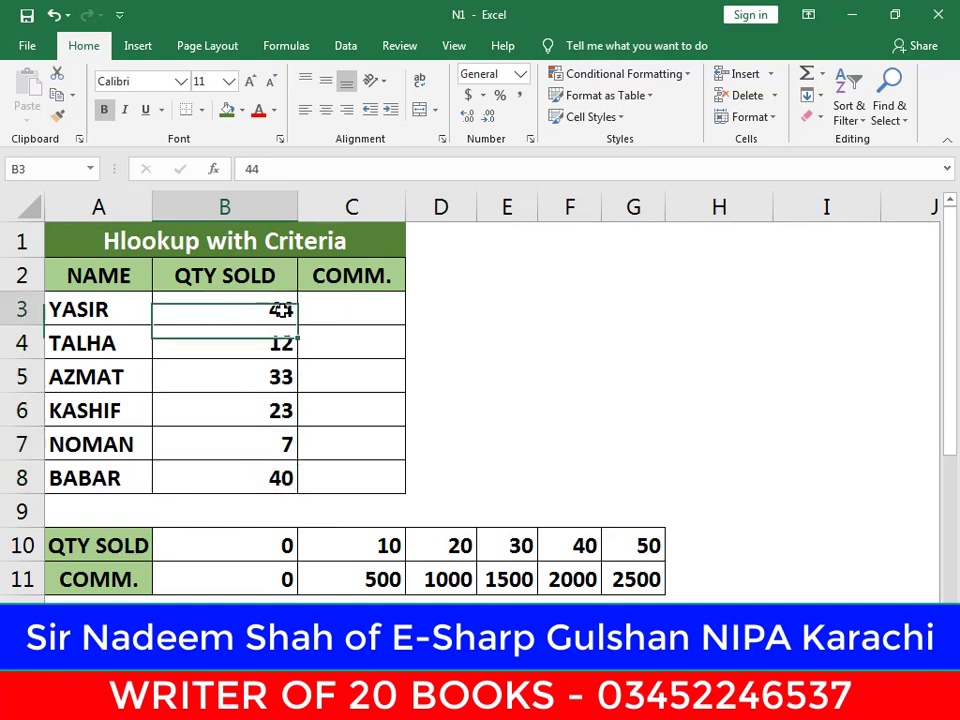
{"action": "left_click", "coordinate": [281, 355]}
{"action": "left_click_drag", "start_coordinate": [120, 545], "coordinate": [606, 572]}
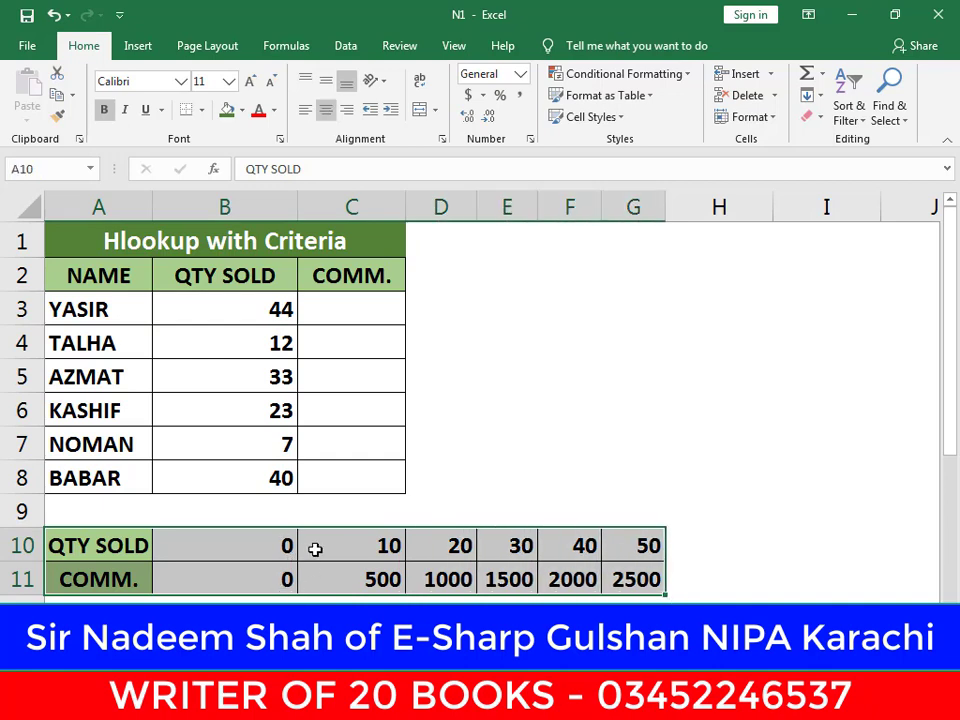
{"action": "left_click", "coordinate": [340, 399]}
{"action": "left_click", "coordinate": [370, 314]}
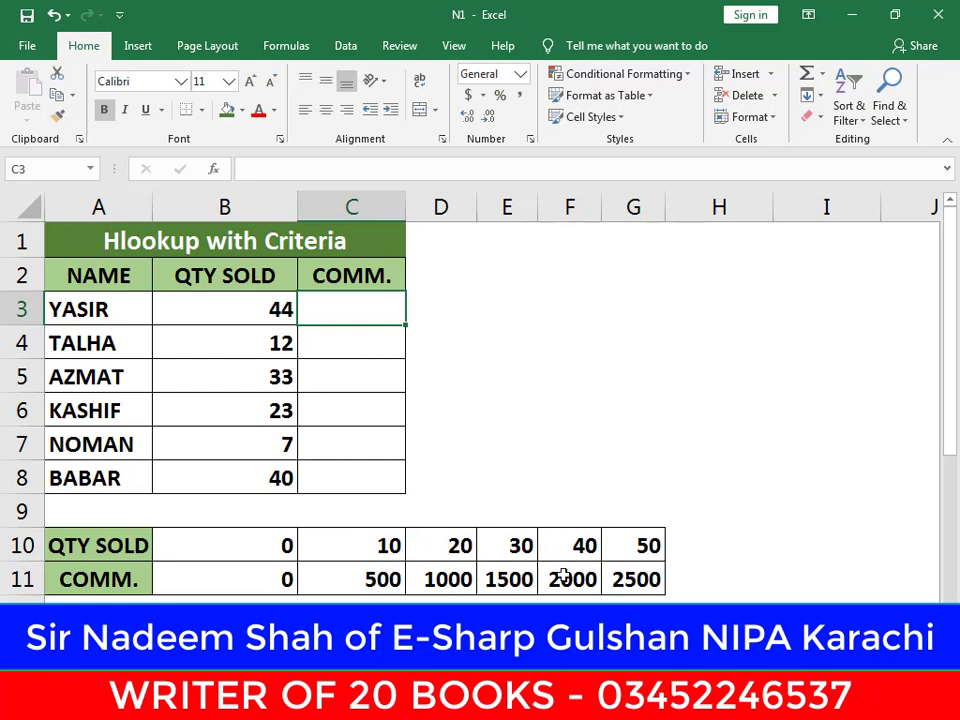
{"action": "left_click", "coordinate": [690, 571]}
{"action": "left_click", "coordinate": [671, 435]}
{"action": "left_click", "coordinate": [598, 373]}
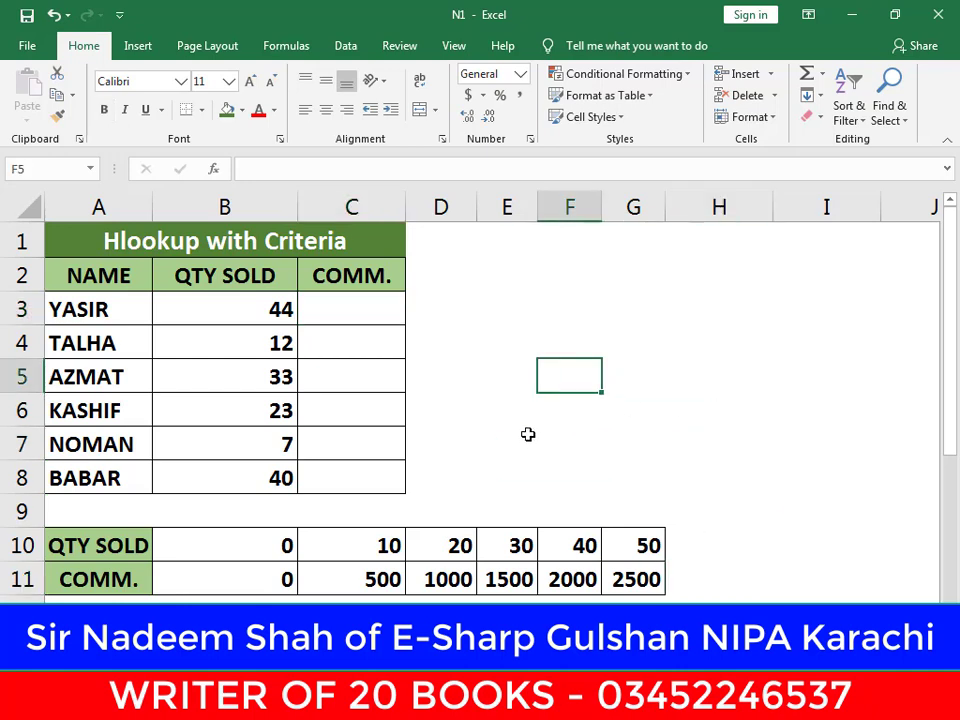
{"action": "left_click", "coordinate": [204, 315]}
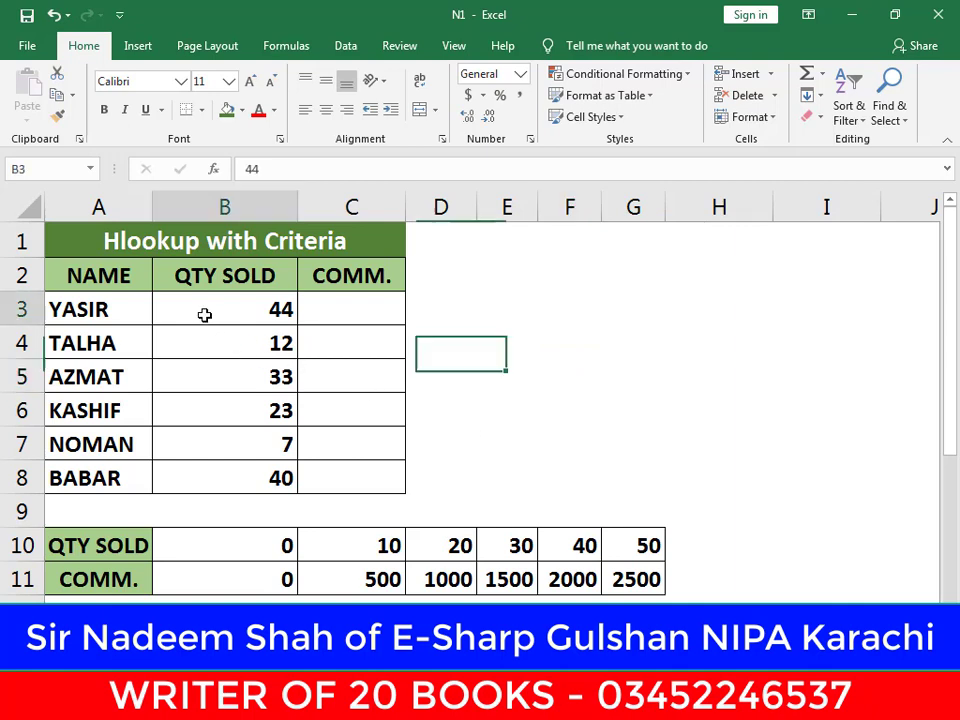
{"action": "left_click", "coordinate": [337, 309]}
{"action": "left_click", "coordinate": [440, 408]}
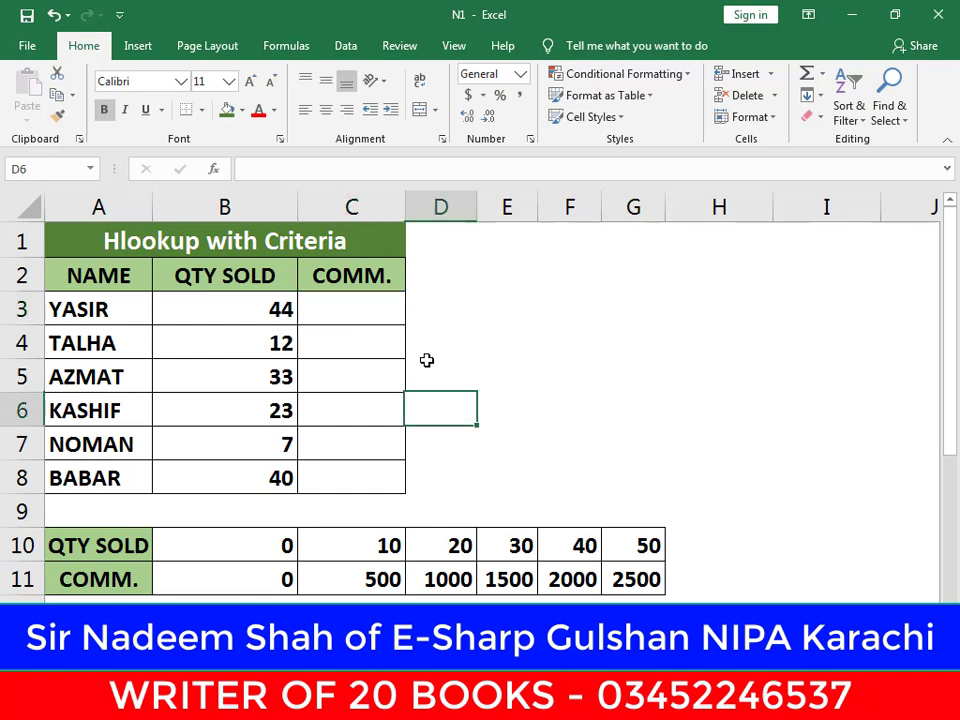
Step: Start an HLOOKUP formula in C3 with the quantity in B3 as the lookup value
{"action": "left_click", "coordinate": [381, 305]}
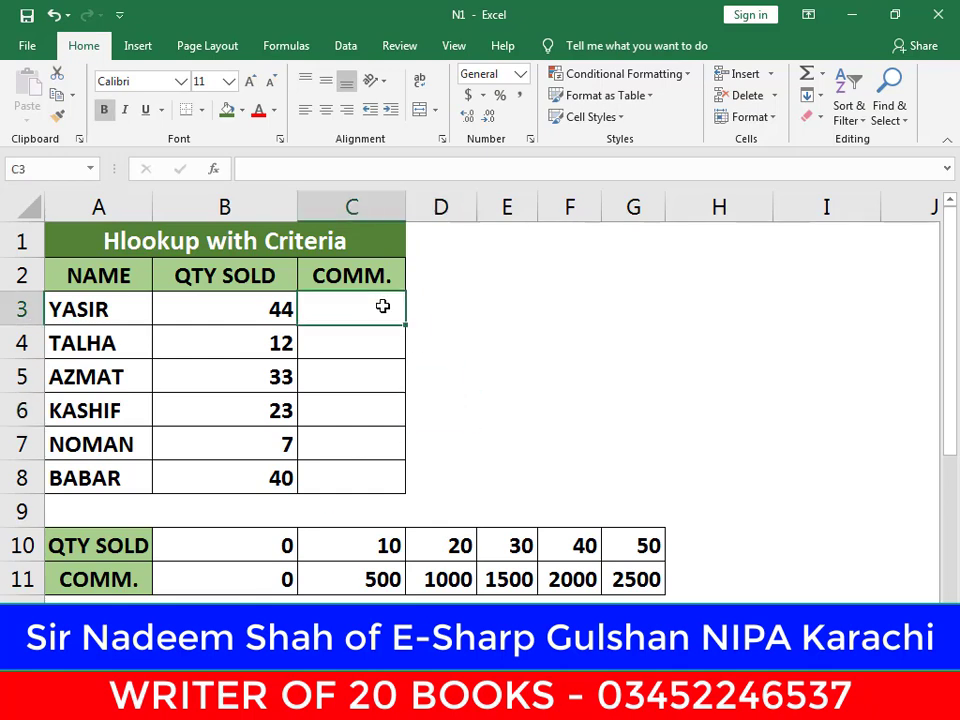
{"action": "type", "text": "="}
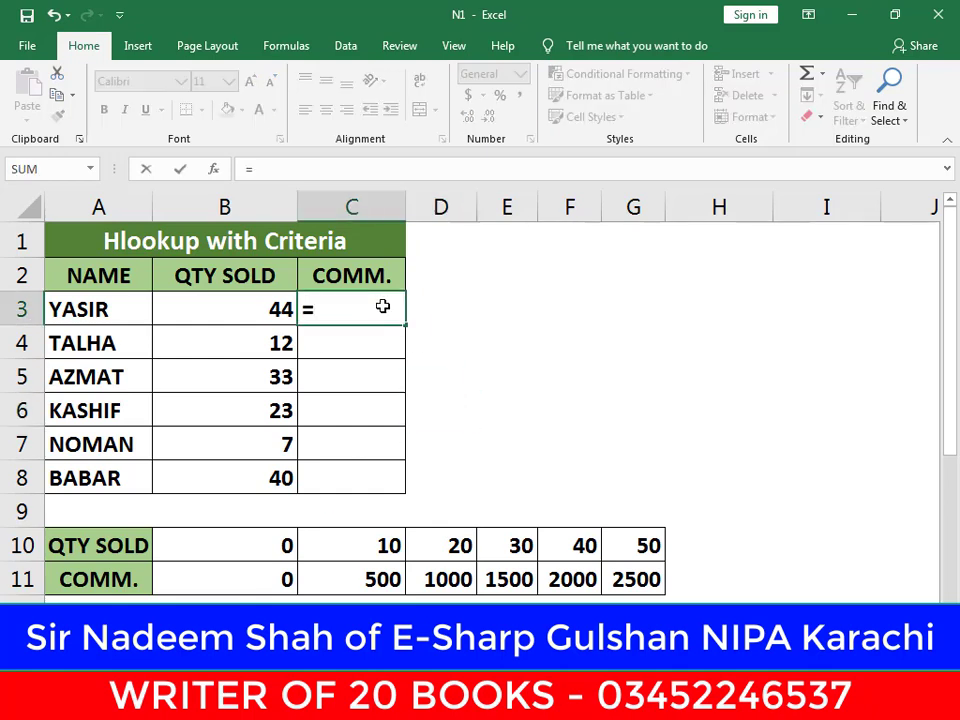
{"action": "type", "text": "HLOOKUP("}
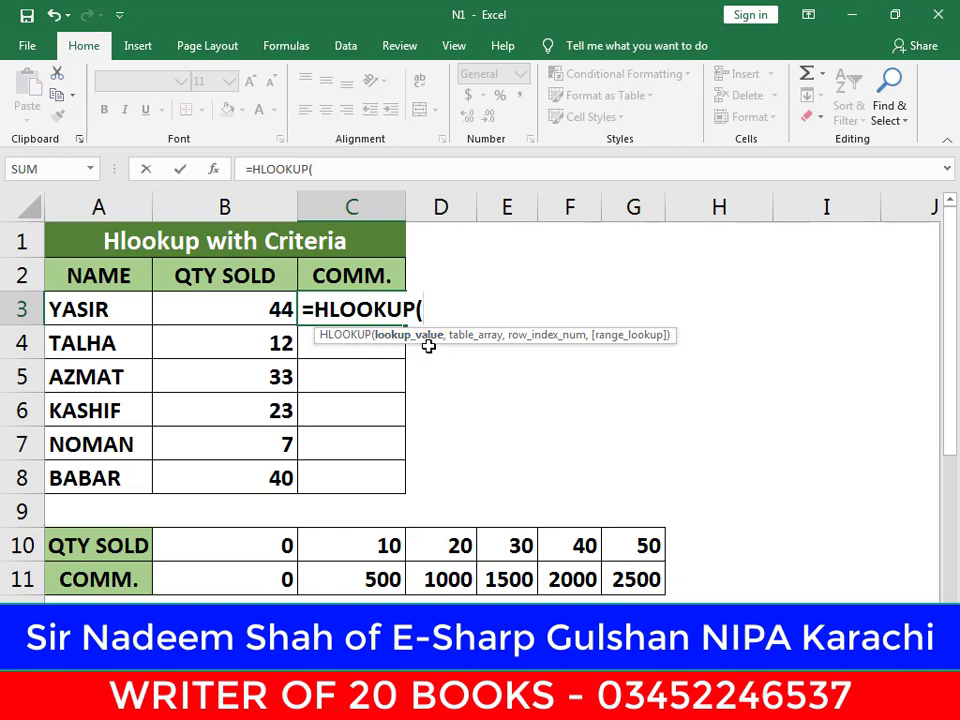
{"action": "left_click", "coordinate": [228, 312]}
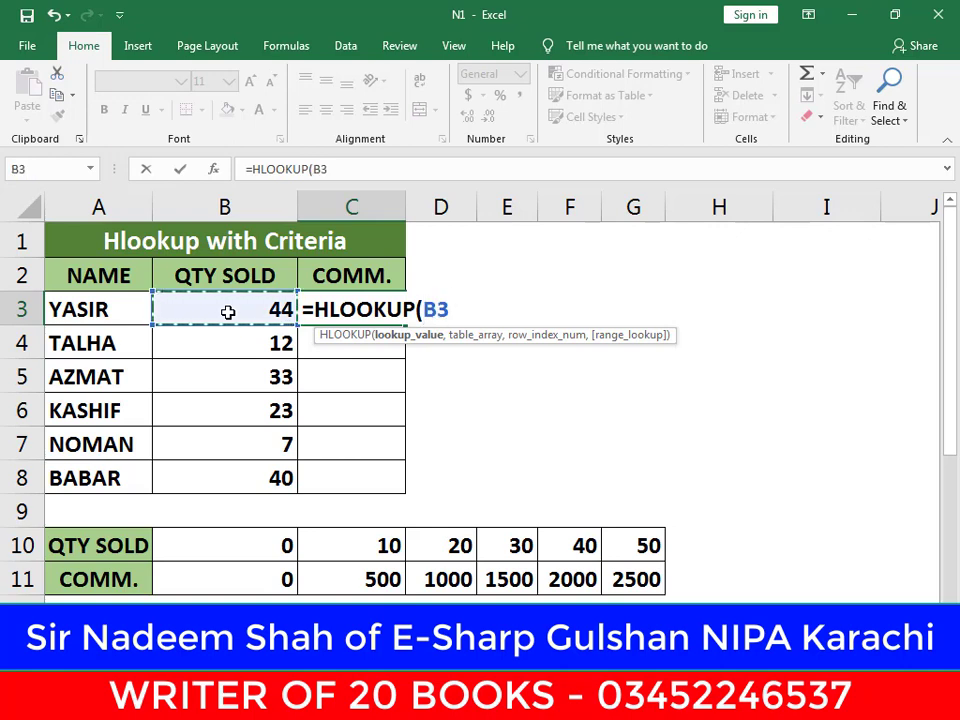
{"action": "type", "text": ","}
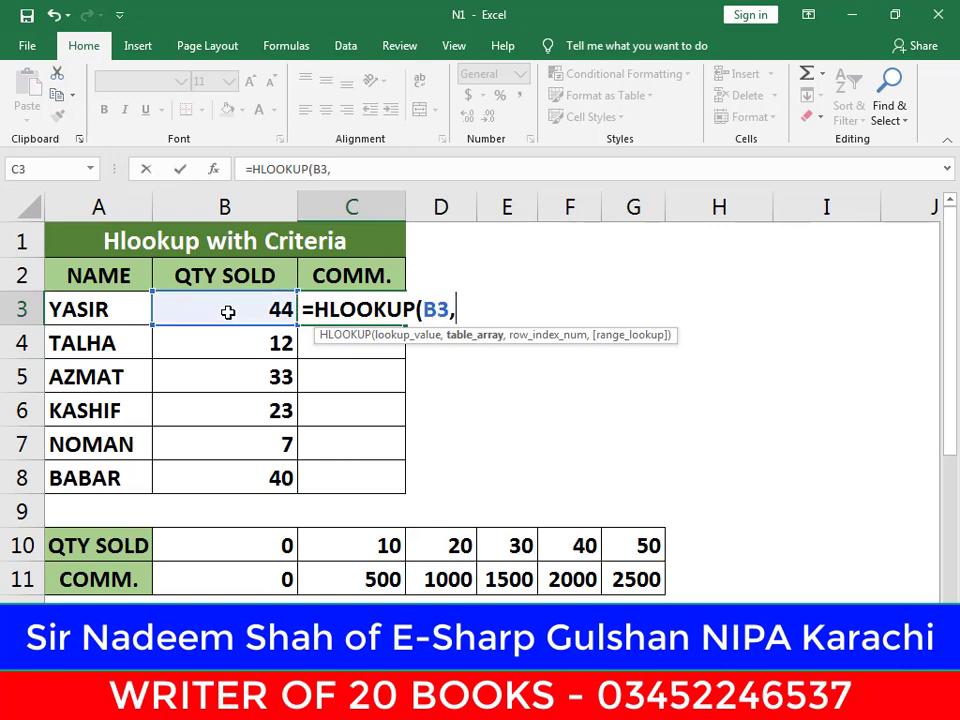
Step: Set the formula's table array to the commission table A10:G11 as the absolute reference $A$10:$G$11
{"action": "left_click_drag", "start_coordinate": [137, 545], "coordinate": [632, 572]}
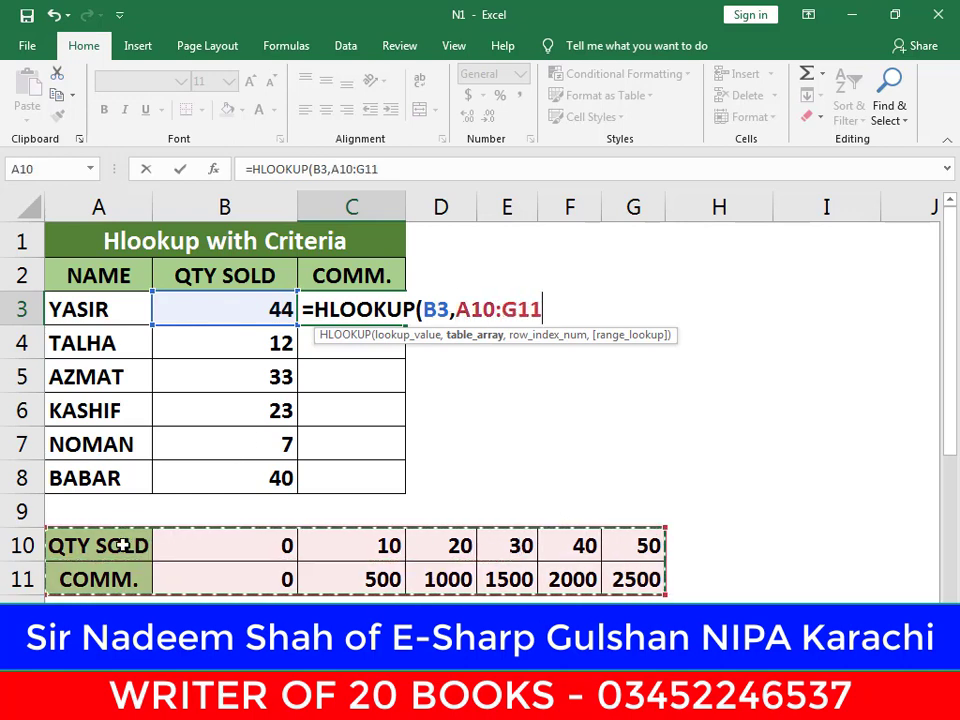
{"action": "left_click_drag", "start_coordinate": [137, 546], "coordinate": [128, 574]}
{"action": "left_click_drag", "start_coordinate": [191, 546], "coordinate": [633, 577]}
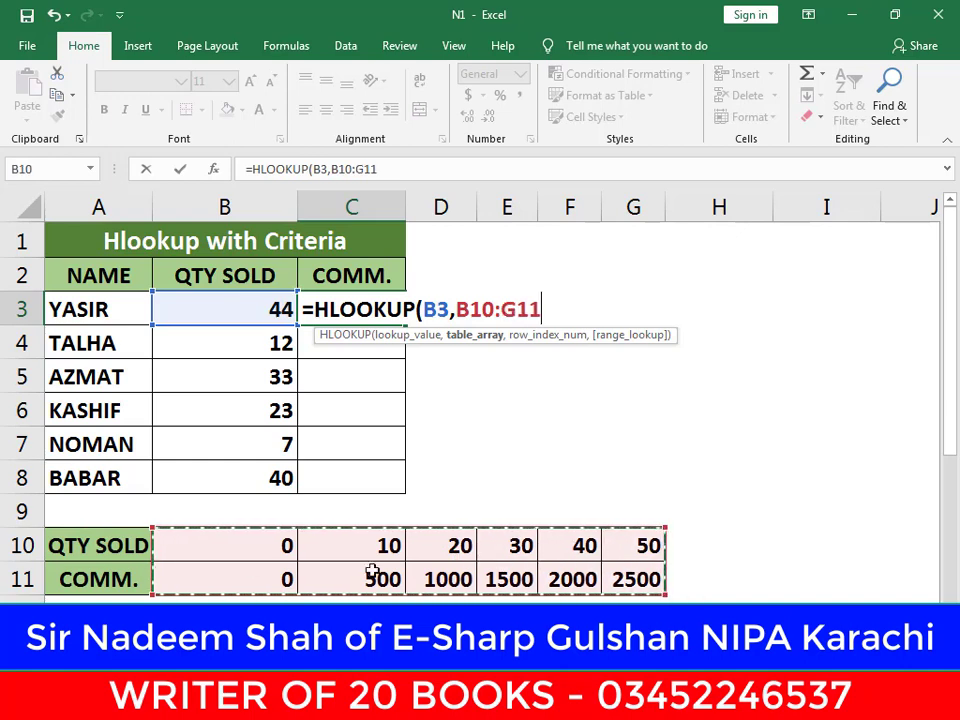
{"action": "left_click_drag", "start_coordinate": [128, 547], "coordinate": [649, 579]}
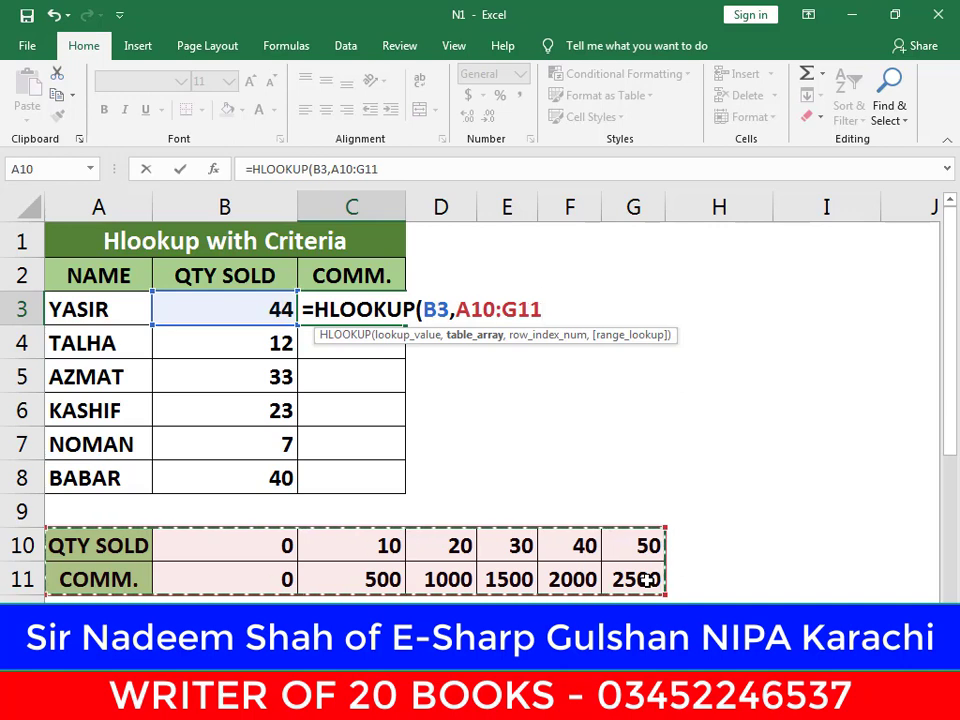
{"action": "key", "text": "F4"}
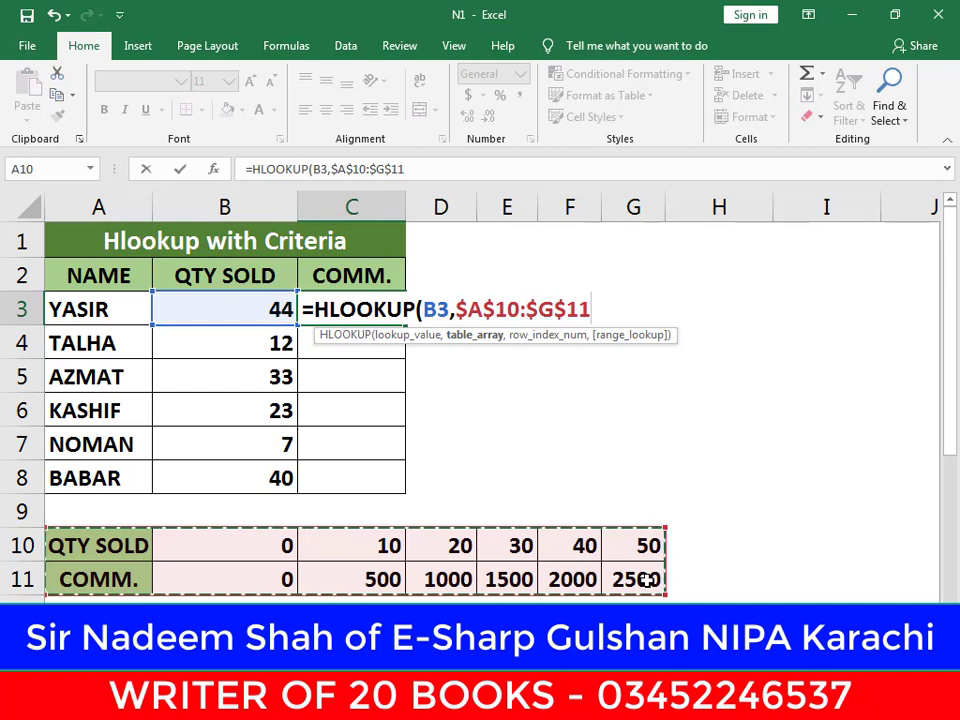
{"action": "type", "text": ","}
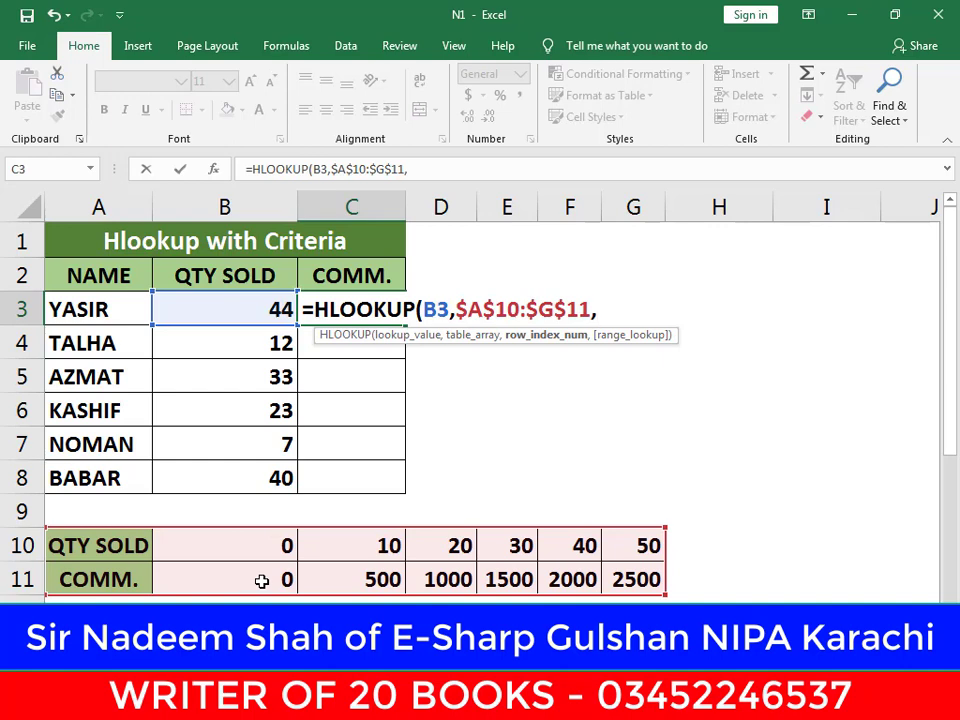
Step: Complete the HLOOKUP formula in C3 with row index 2 and fill it down through C8
{"action": "type", "text": "20"}
{"action": "key", "text": "BackSpace"}
{"action": "type", "text": ")"}
{"action": "key", "text": "Return"}
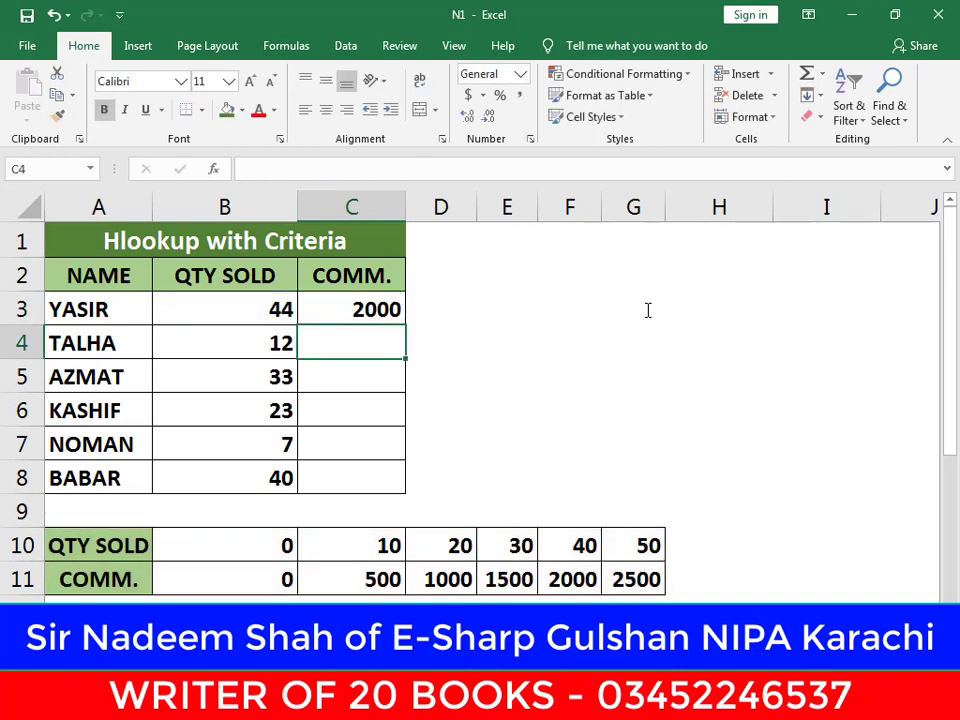
{"action": "left_click", "coordinate": [388, 313]}
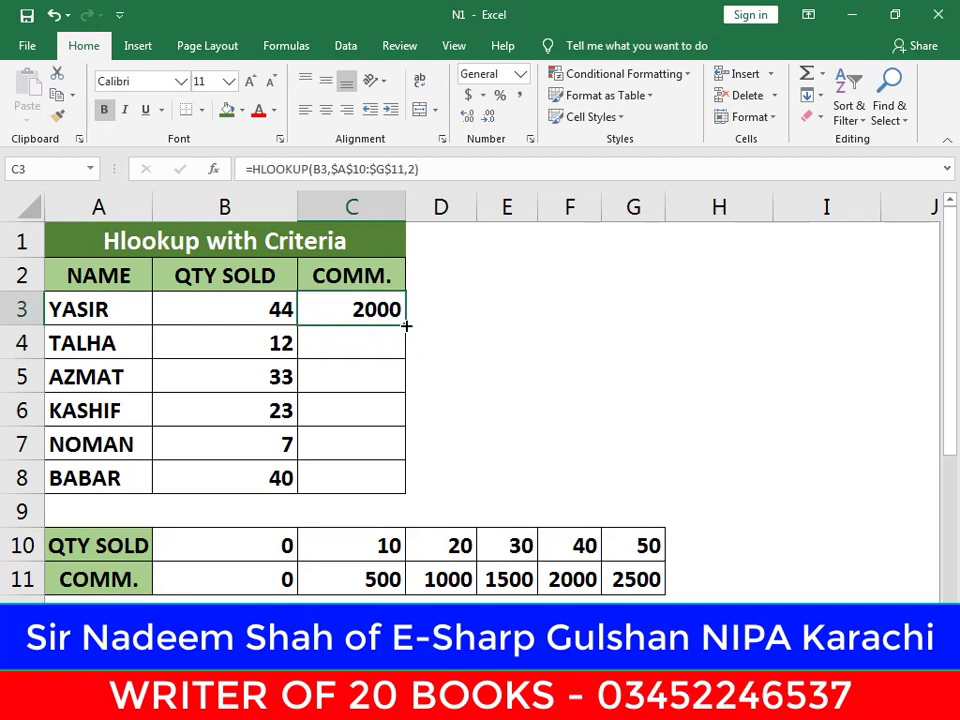
{"action": "left_click_drag", "start_coordinate": [406, 326], "coordinate": [392, 486]}
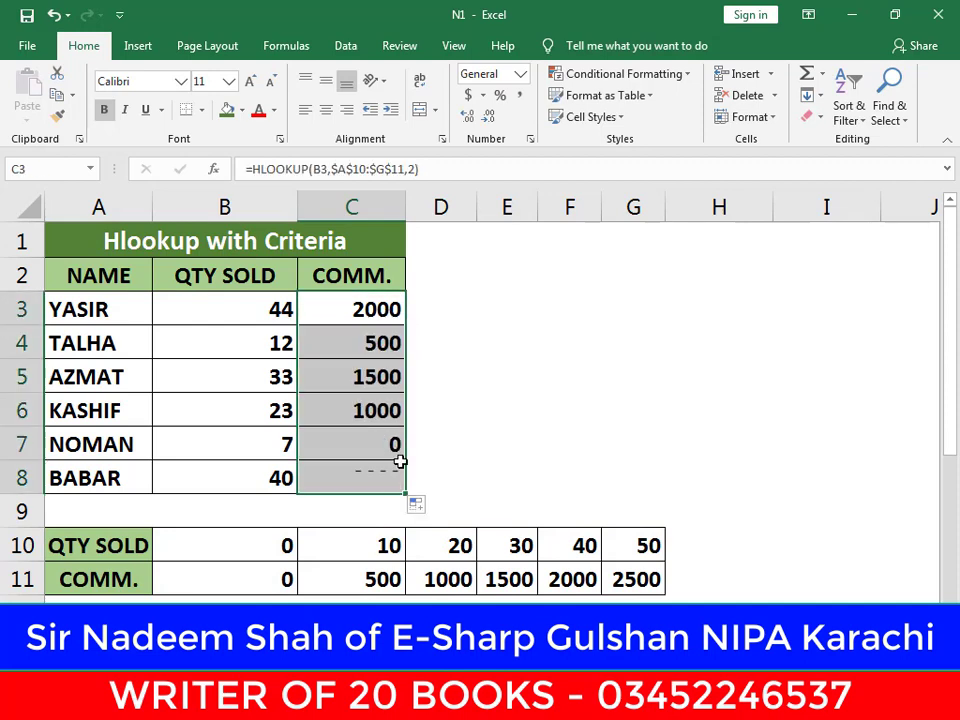
Step: Check the calculated commissions in C3:C8 against the quantities sold and the commission brackets in rows 10 and 11
{"action": "left_click_drag", "start_coordinate": [385, 415], "coordinate": [362, 390]}
{"action": "left_click", "coordinate": [255, 309]}
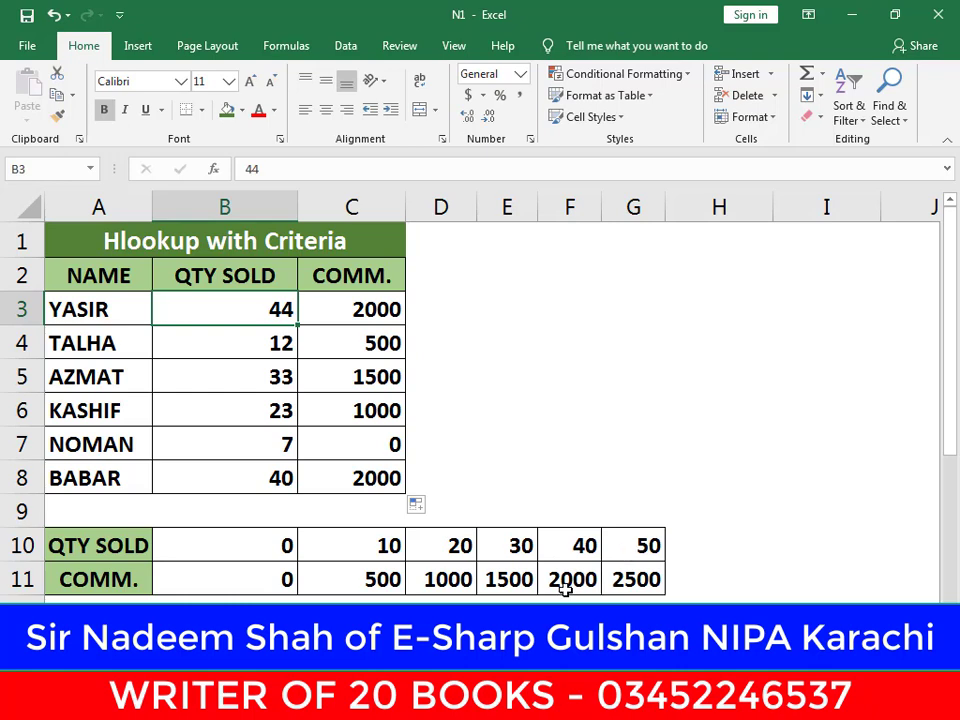
{"action": "left_click", "coordinate": [274, 345]}
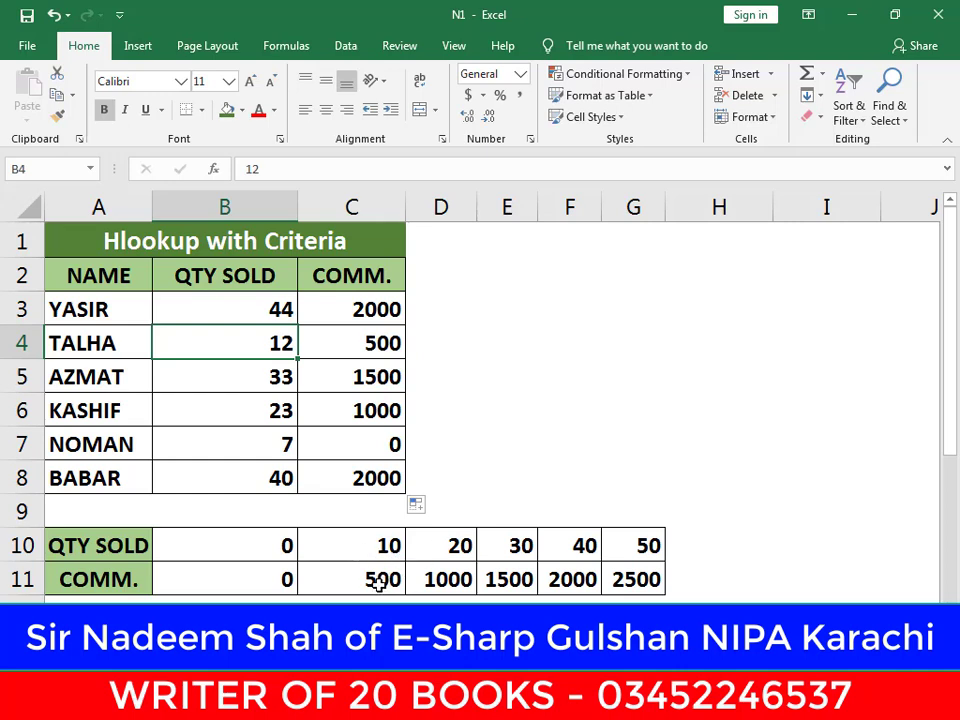
{"action": "left_click", "coordinate": [270, 443]}
{"action": "left_click", "coordinate": [334, 446]}
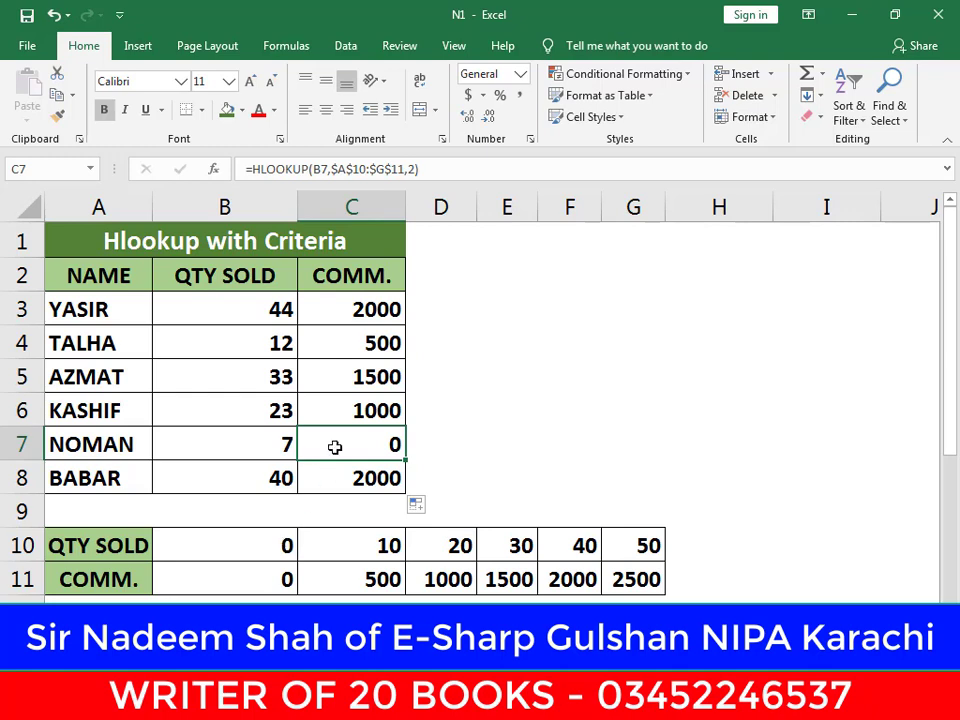
{"action": "left_click", "coordinate": [272, 585]}
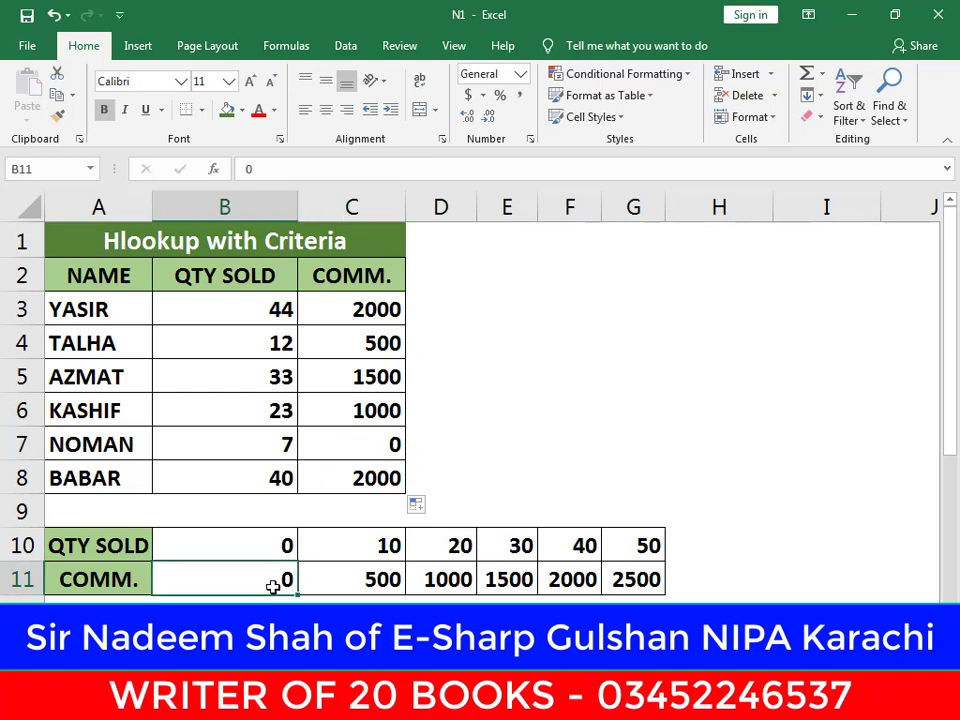
{"action": "left_click", "coordinate": [343, 554]}
{"action": "left_click", "coordinate": [359, 580]}
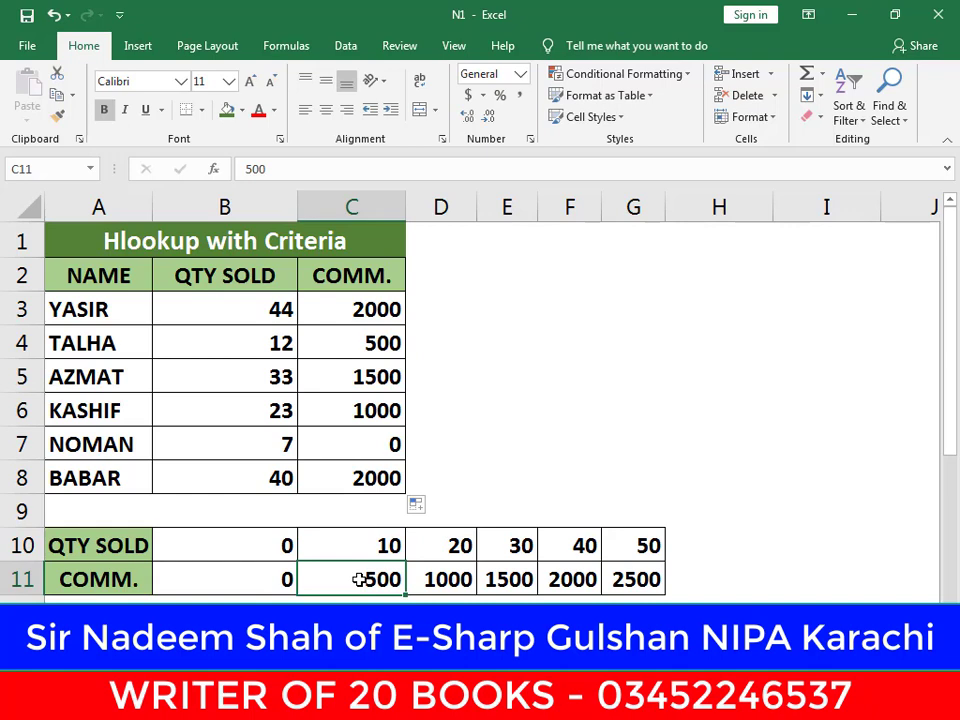
{"action": "left_click", "coordinate": [383, 309]}
{"action": "left_click", "coordinate": [465, 300]}
{"action": "left_click", "coordinate": [373, 313]}
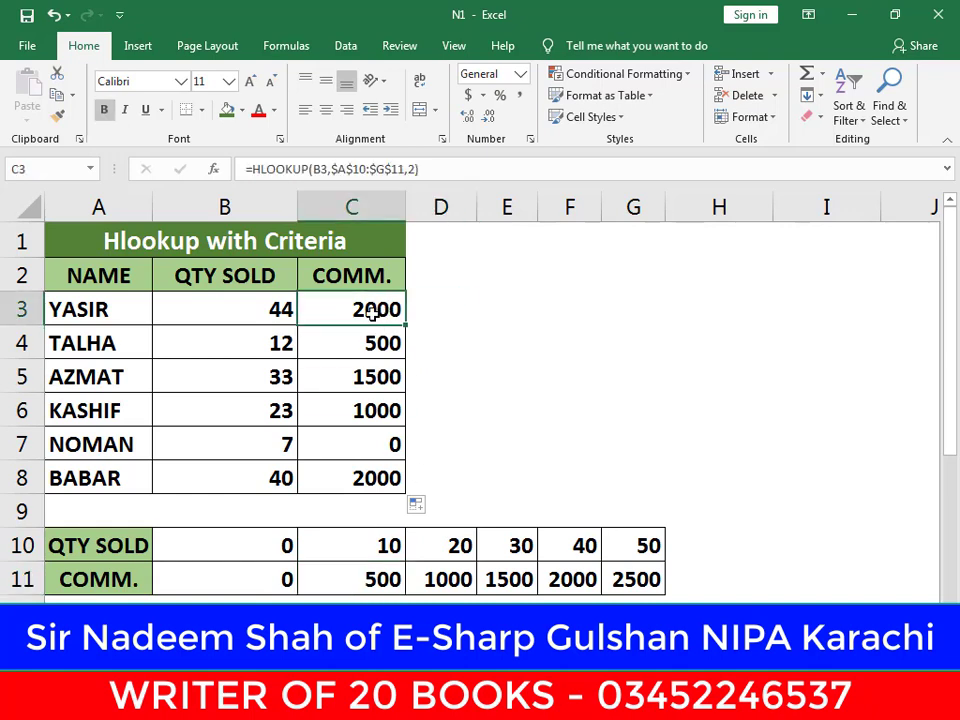